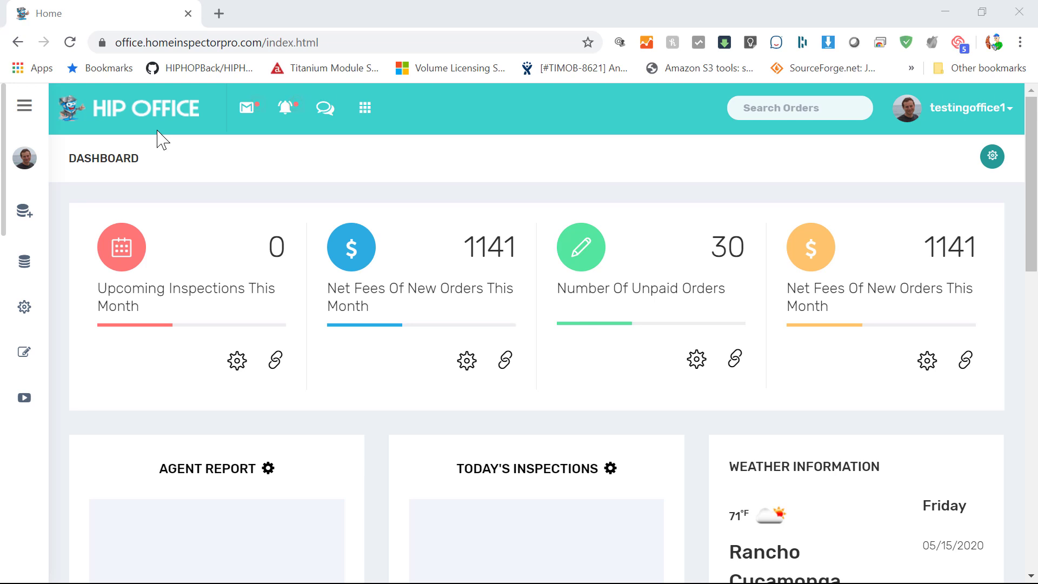
Expand the side navigation and its Data Management section
{"action": "left_click", "coordinate": [24, 105]}
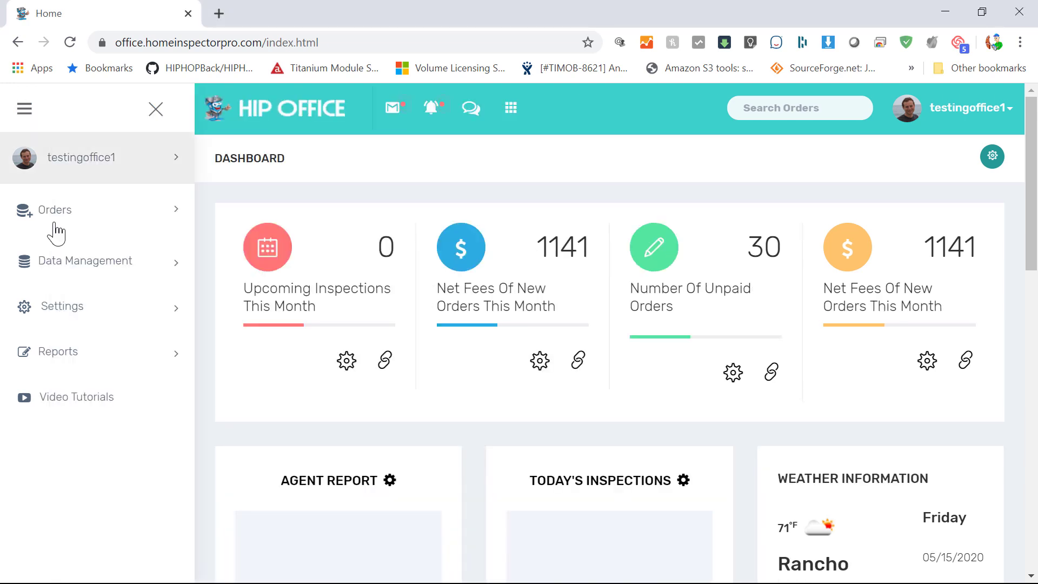
{"action": "left_click", "coordinate": [65, 262]}
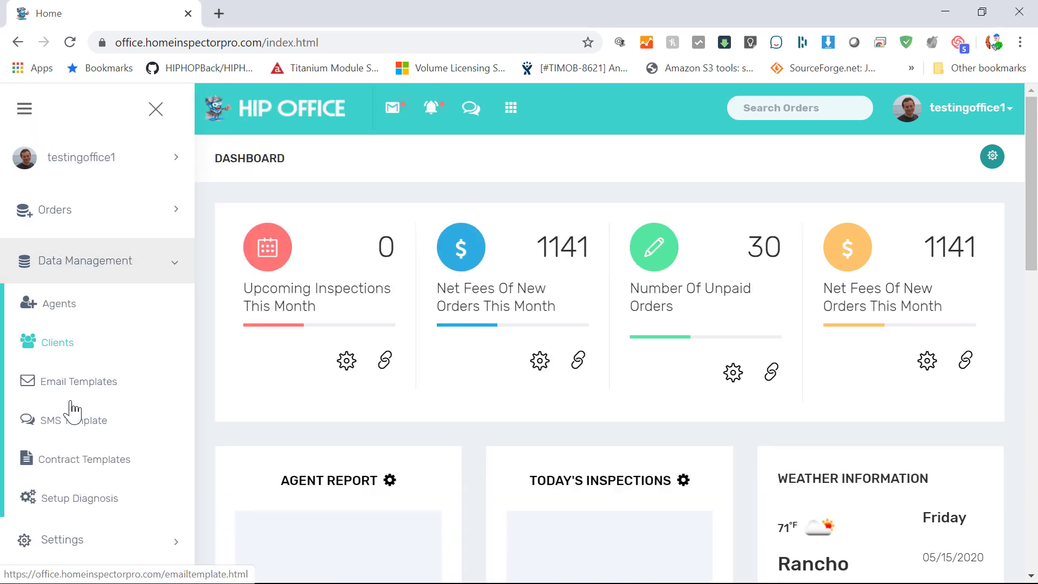
Create an SMS template for Residential Inspection with the Inspection time trigger
{"action": "left_click", "coordinate": [74, 420]}
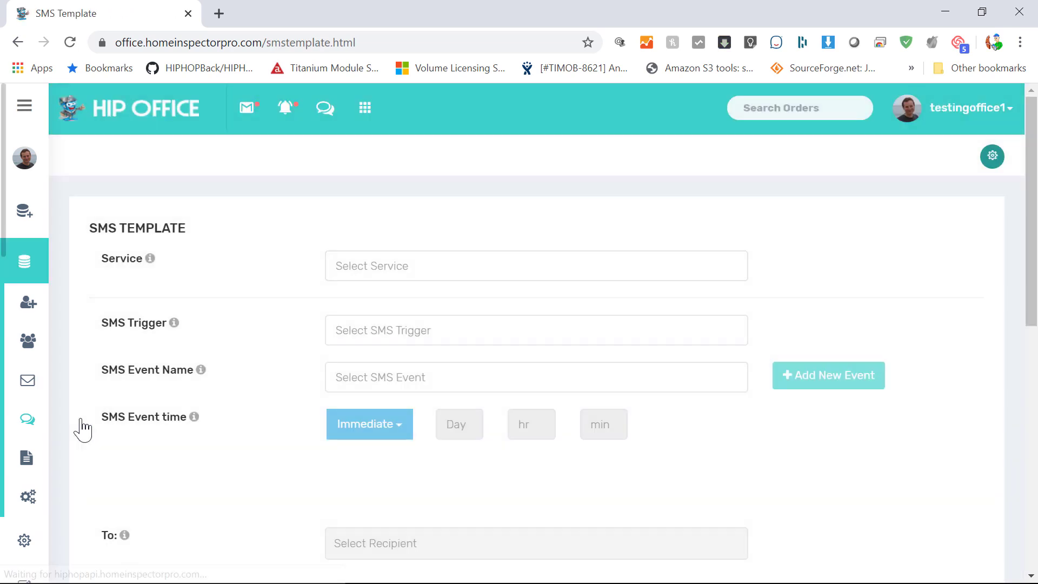
{"action": "left_click", "coordinate": [358, 274]}
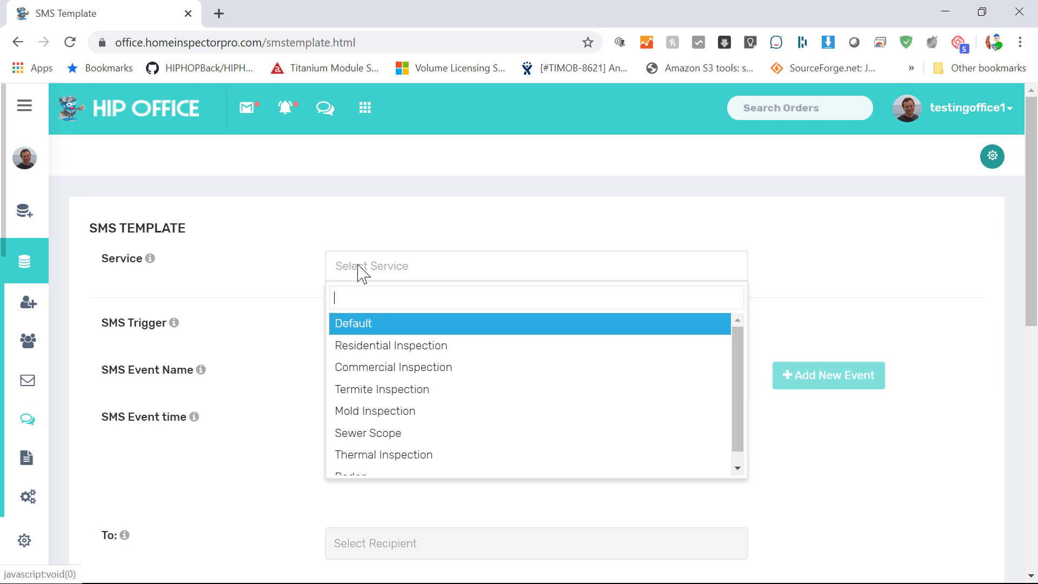
{"action": "left_click", "coordinate": [363, 345]}
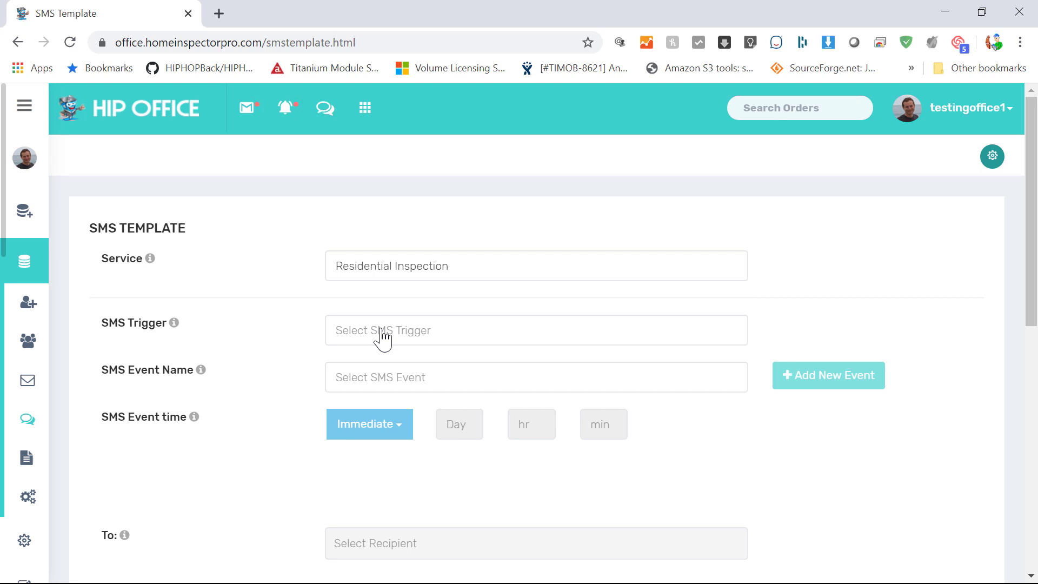
{"action": "left_click", "coordinate": [384, 332]}
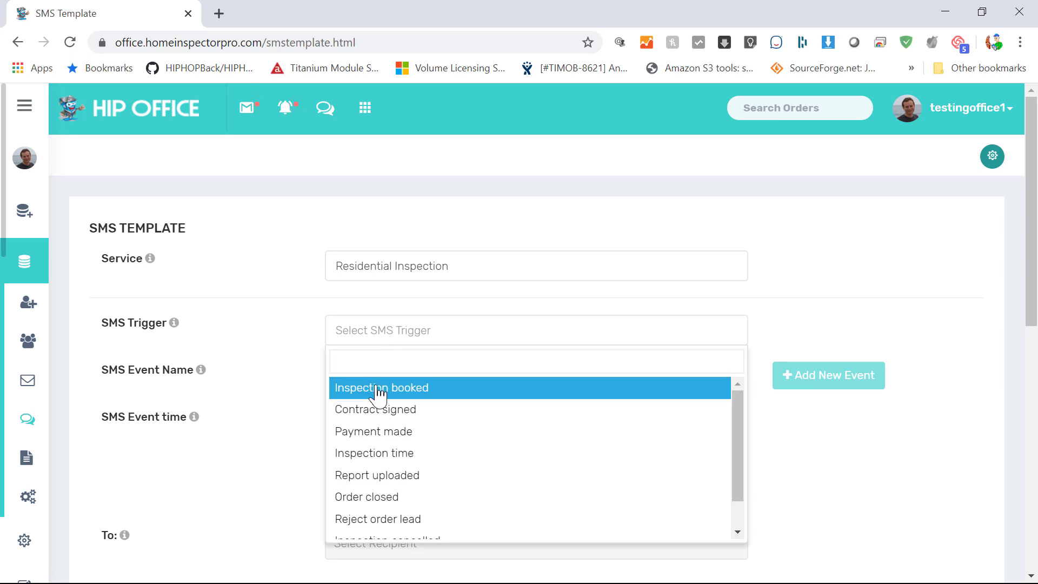
{"action": "left_click", "coordinate": [374, 457]}
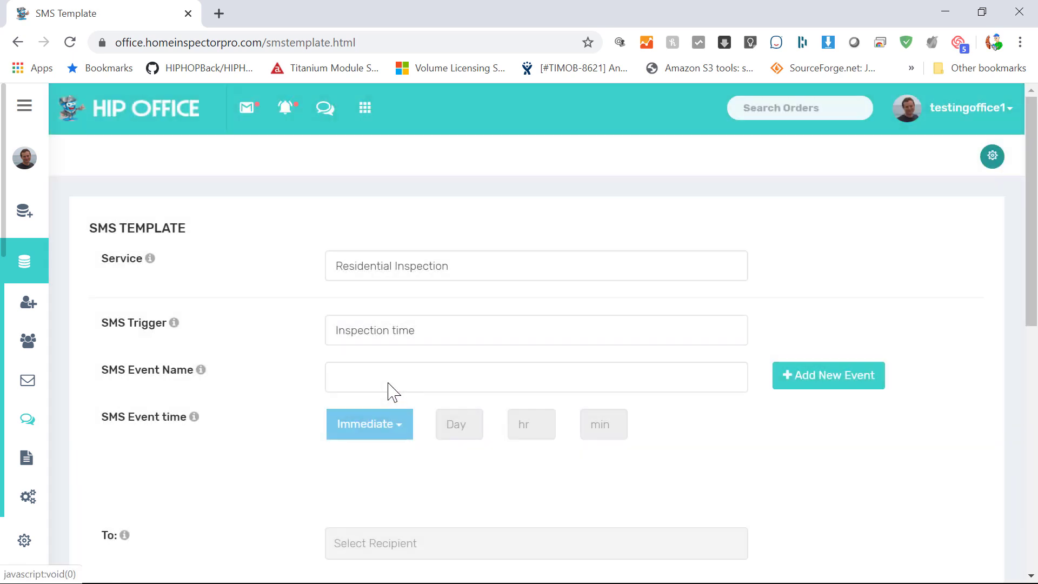
{"action": "left_click", "coordinate": [479, 387]}
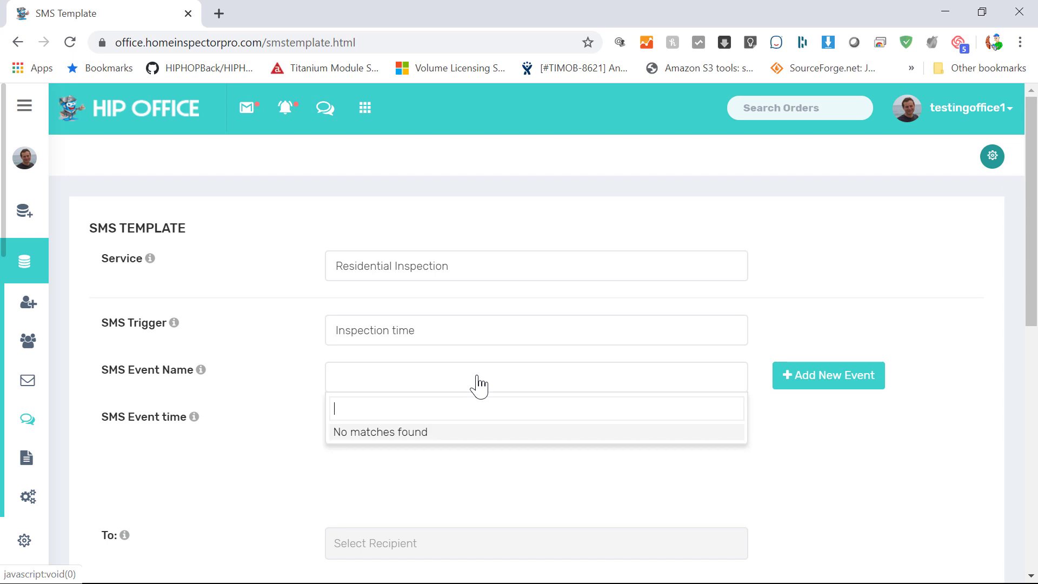
Add and save a new SMS event named 'Reminder of today's inspection'
{"action": "left_click", "coordinate": [806, 381]}
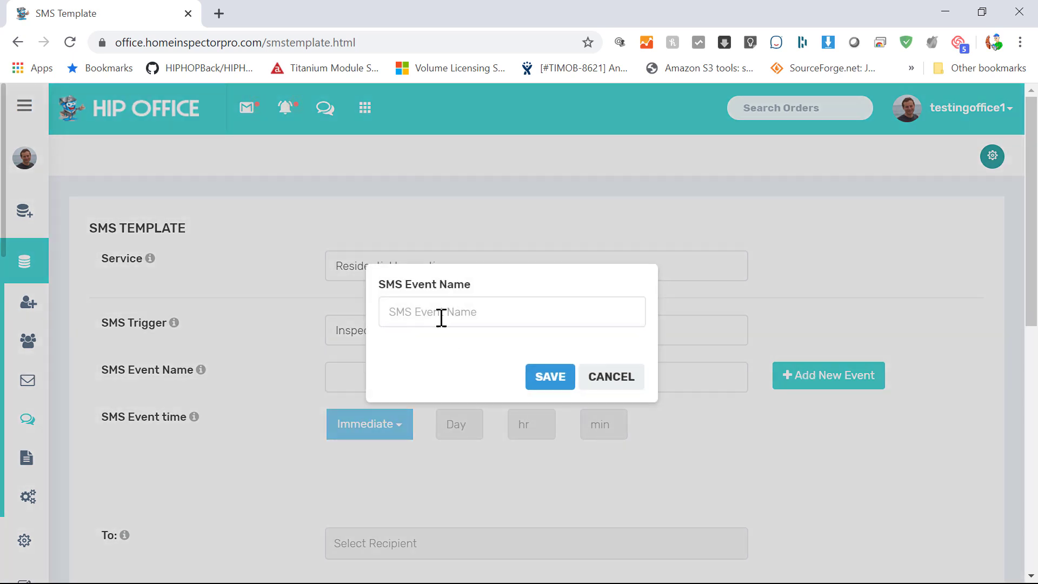
{"action": "left_click", "coordinate": [441, 312]}
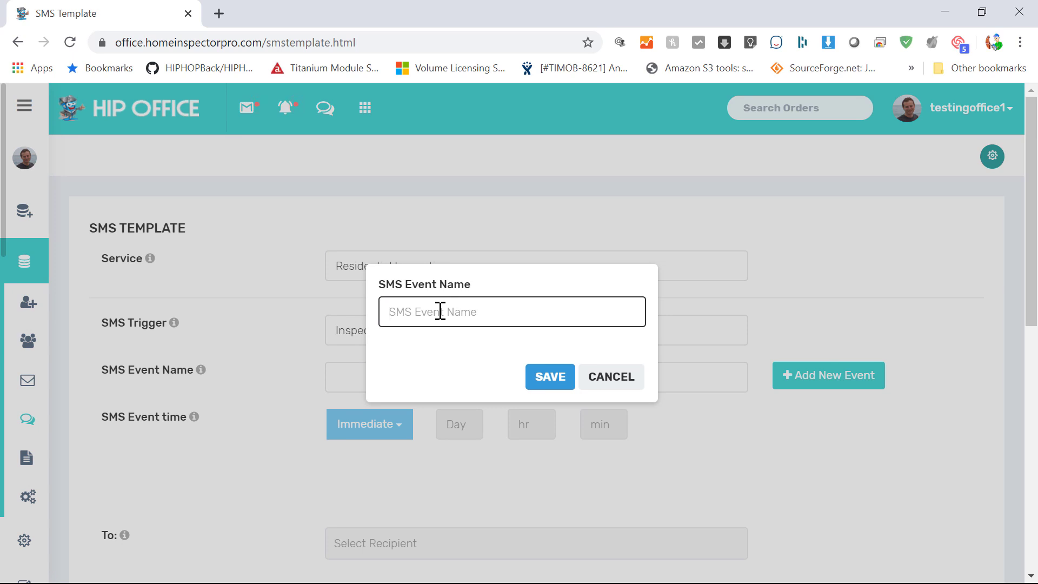
{"action": "type", "text": "Reminde"}
{"action": "type", "text": "r of toda"}
{"action": "type", "text": "y's inspection"}
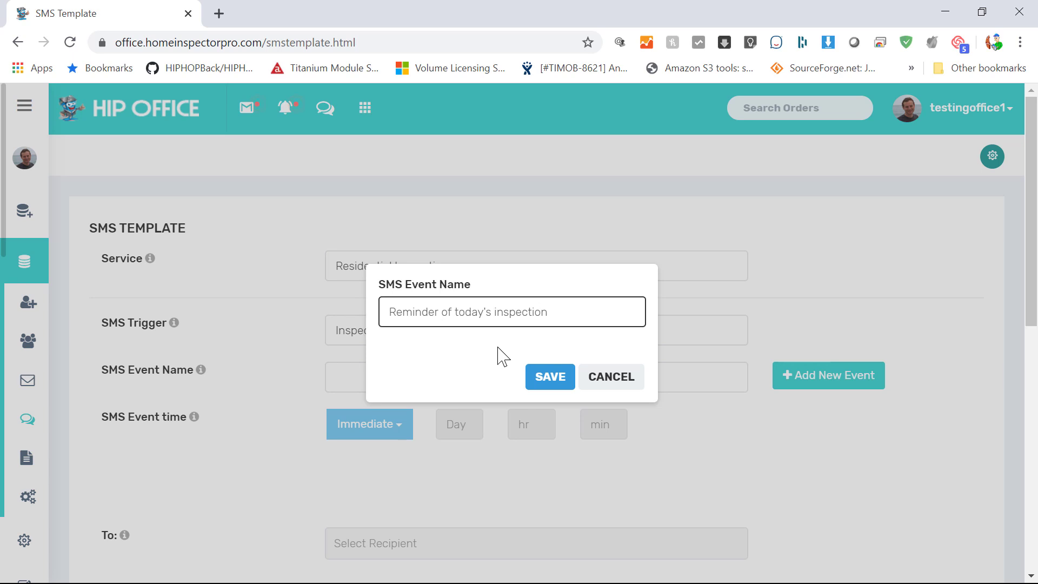
{"action": "left_click", "coordinate": [552, 381]}
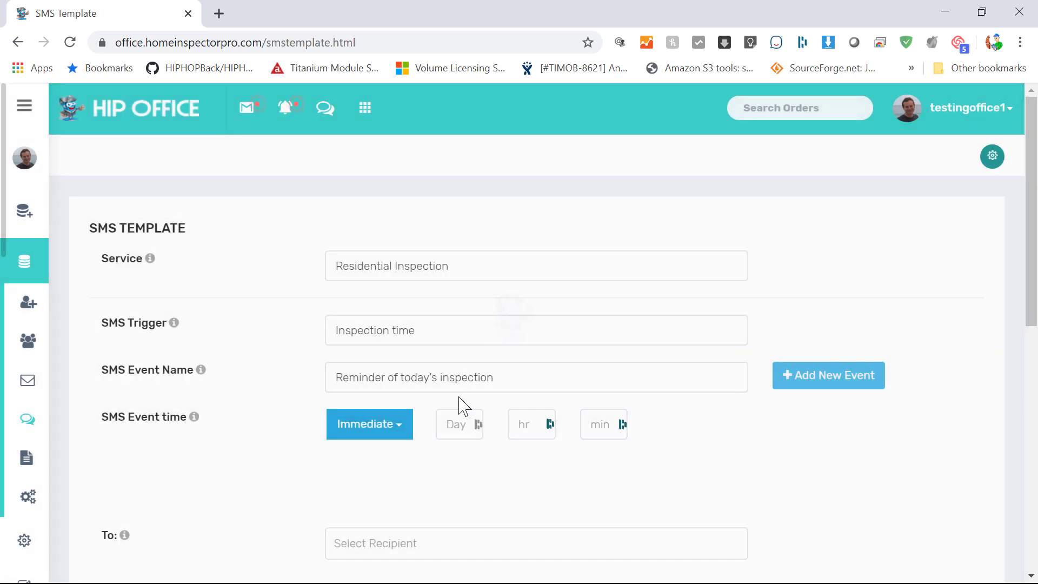
Set the event time to Before, with a 2-hour lead time
{"action": "left_click", "coordinate": [373, 435]}
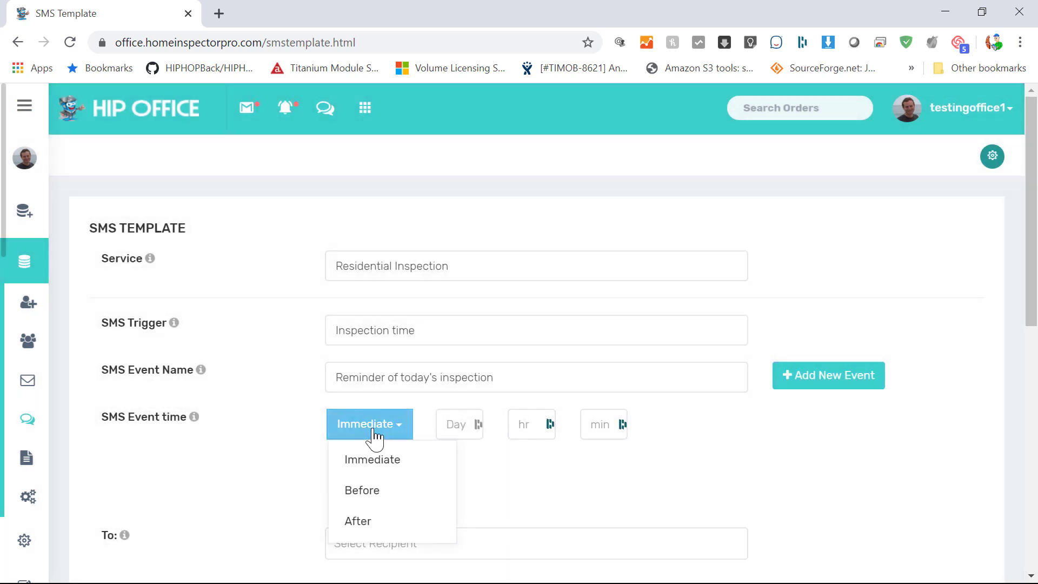
{"action": "left_click", "coordinate": [363, 495]}
{"action": "left_click", "coordinate": [525, 425]}
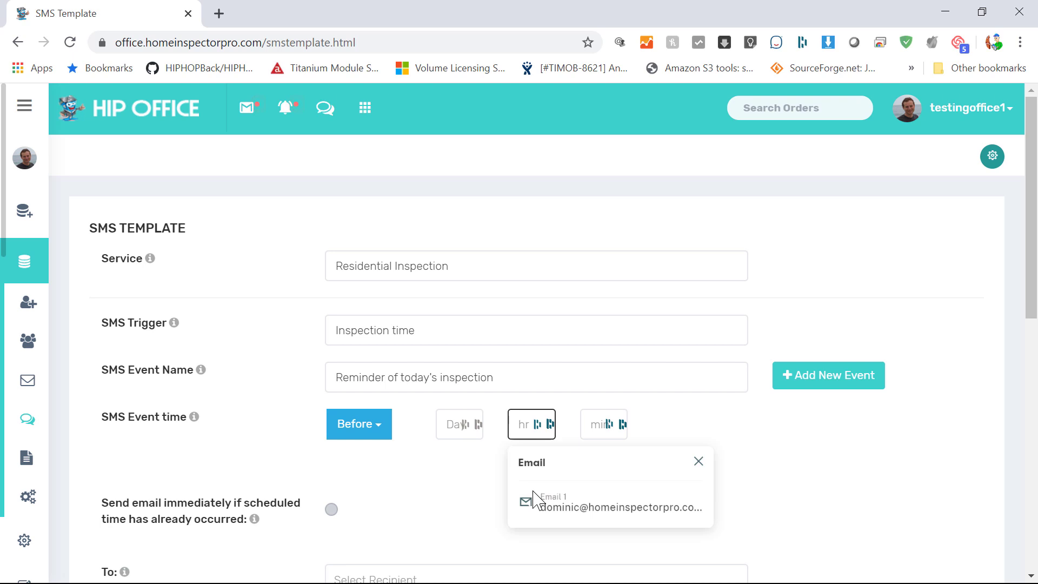
{"action": "type", "text": "2"}
{"action": "left_click", "coordinate": [475, 495]}
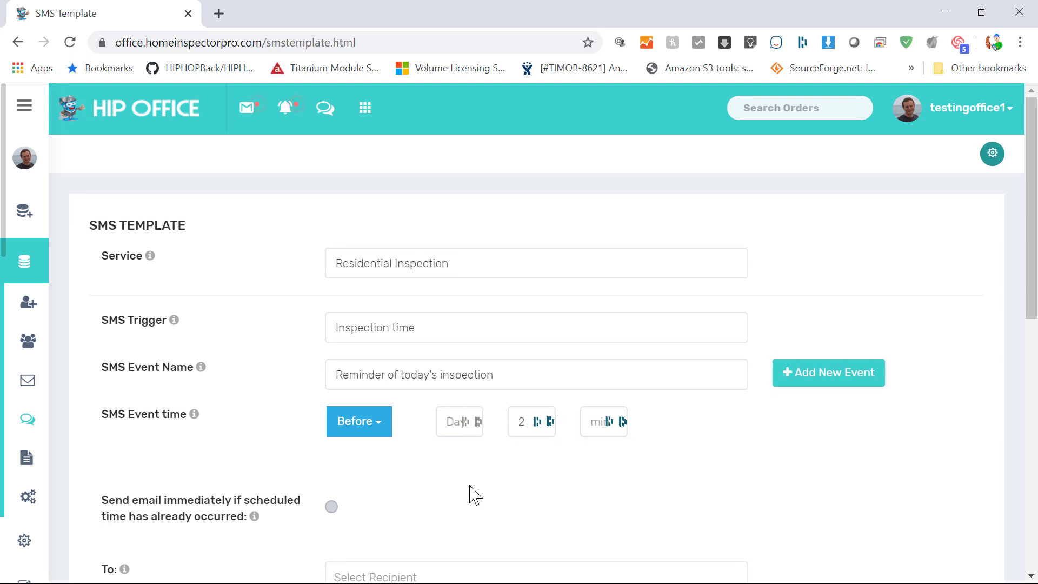
{"action": "scroll", "coordinate": [473, 486], "scroll_direction": "down", "scroll_amount": 2}
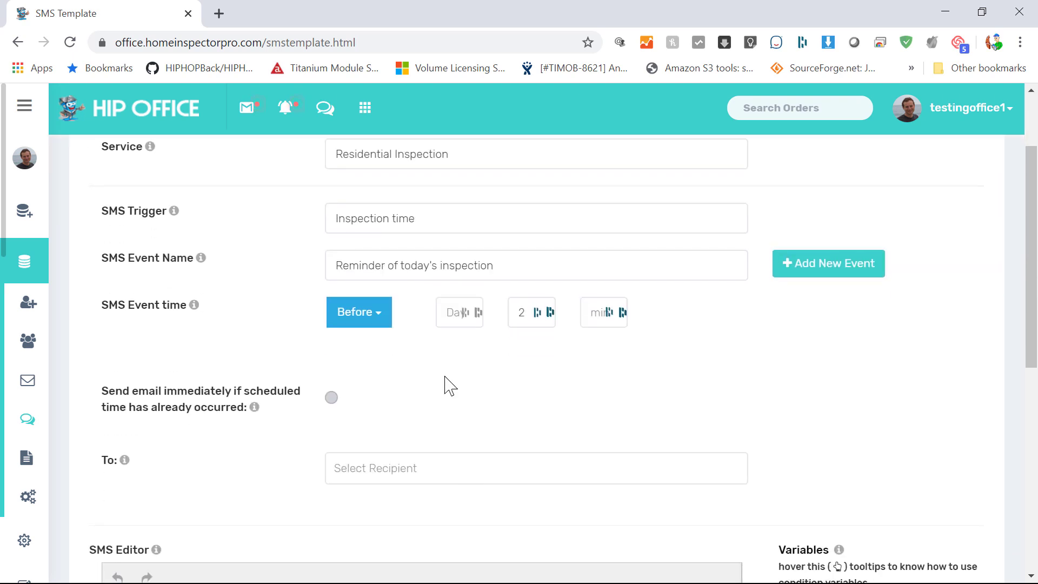
{"action": "scroll", "coordinate": [444, 386], "scroll_direction": "down", "scroll_amount": 2}
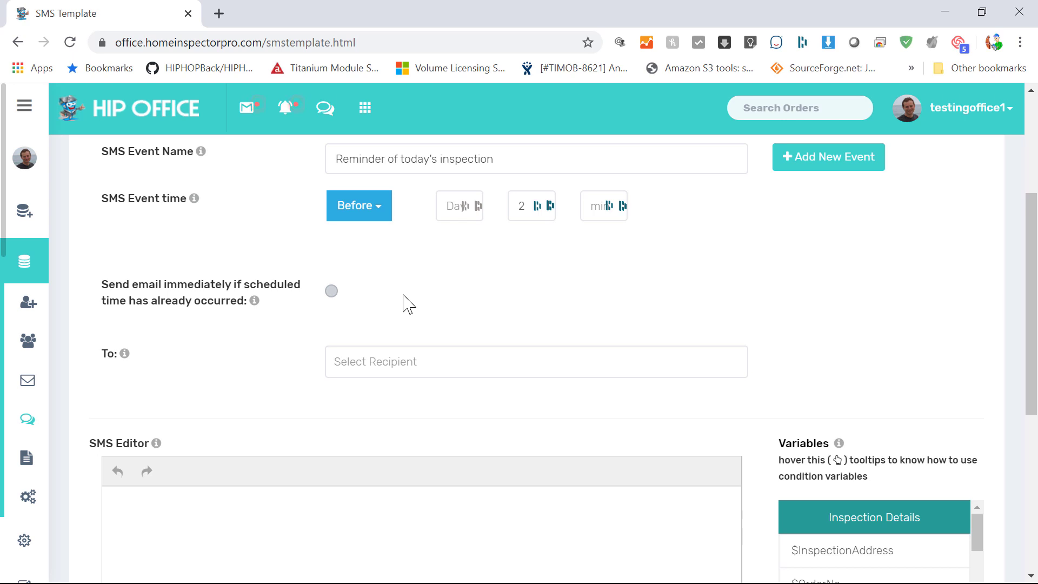
Add $Client1PhoneNumber, $Client2PhoneNumber, $BuyerAgentPhoneNumber and $SellerAgentPhoneNumber as recipients
{"action": "left_click", "coordinate": [375, 365]}
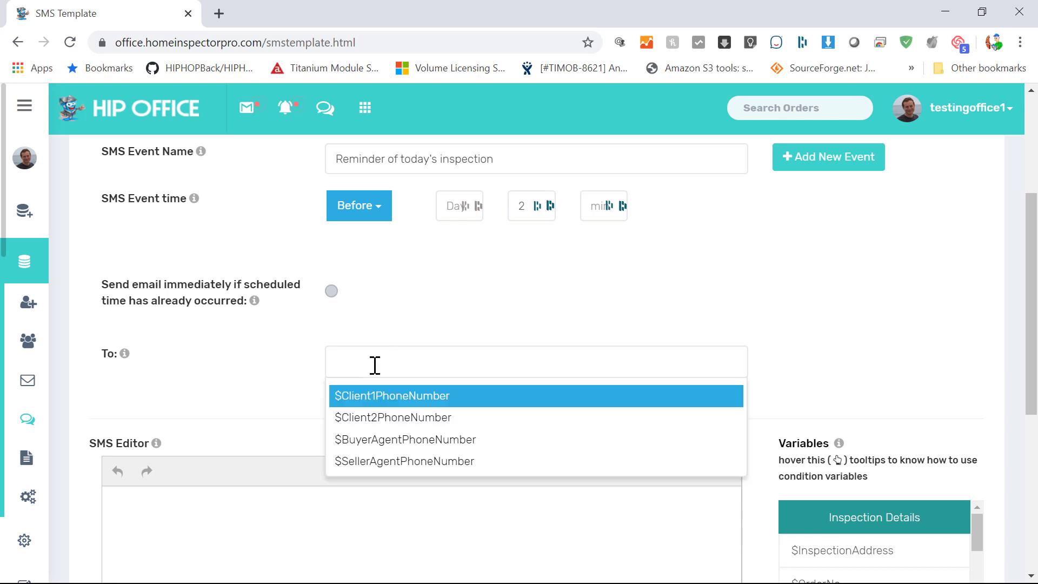
{"action": "left_click", "coordinate": [369, 397]}
{"action": "left_click", "coordinate": [489, 359]}
{"action": "left_click", "coordinate": [477, 396]}
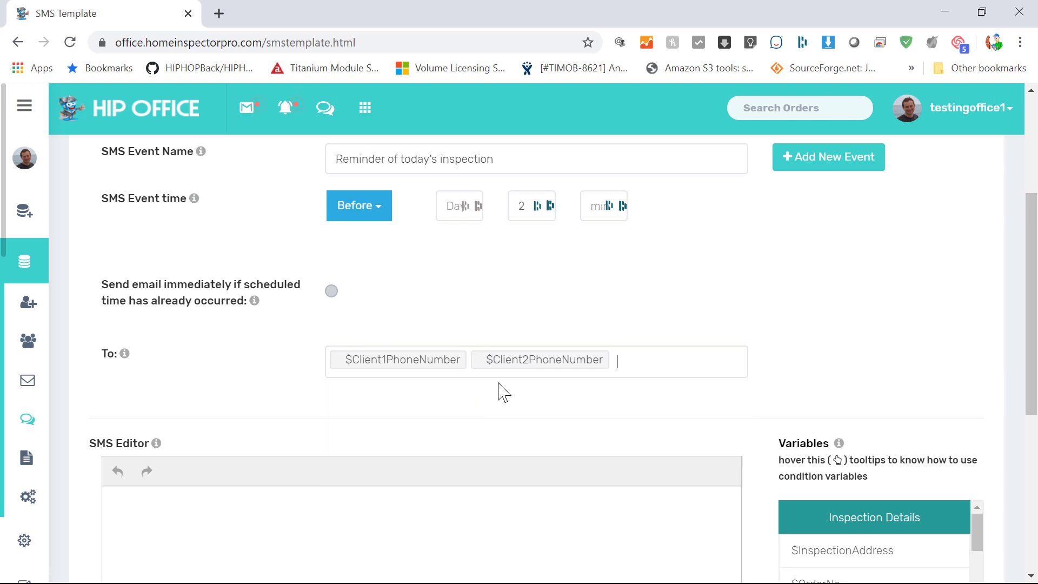
{"action": "left_click", "coordinate": [631, 359]}
{"action": "left_click", "coordinate": [600, 400]}
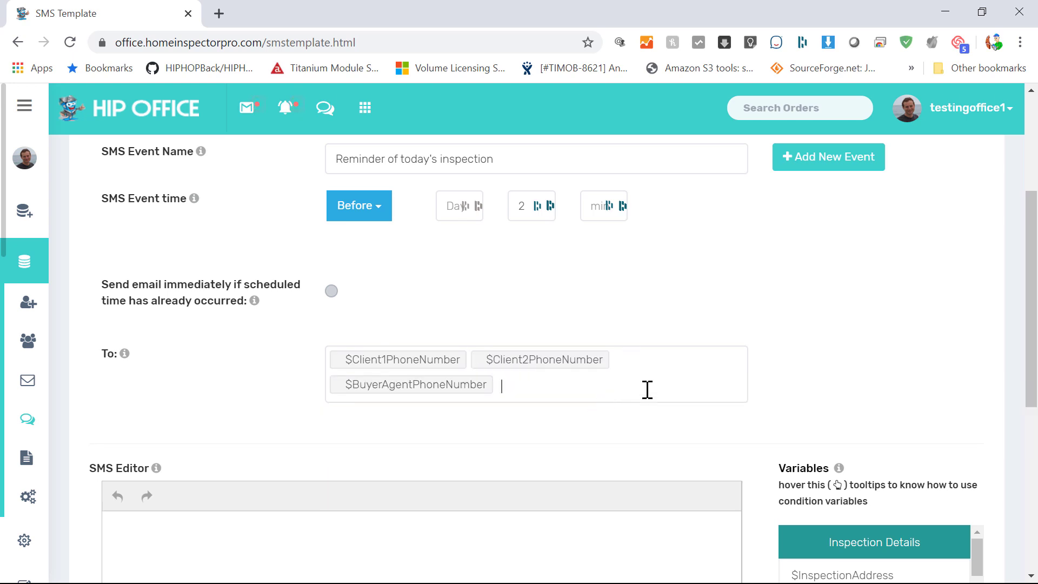
{"action": "left_click", "coordinate": [643, 391]}
{"action": "left_click", "coordinate": [576, 435]}
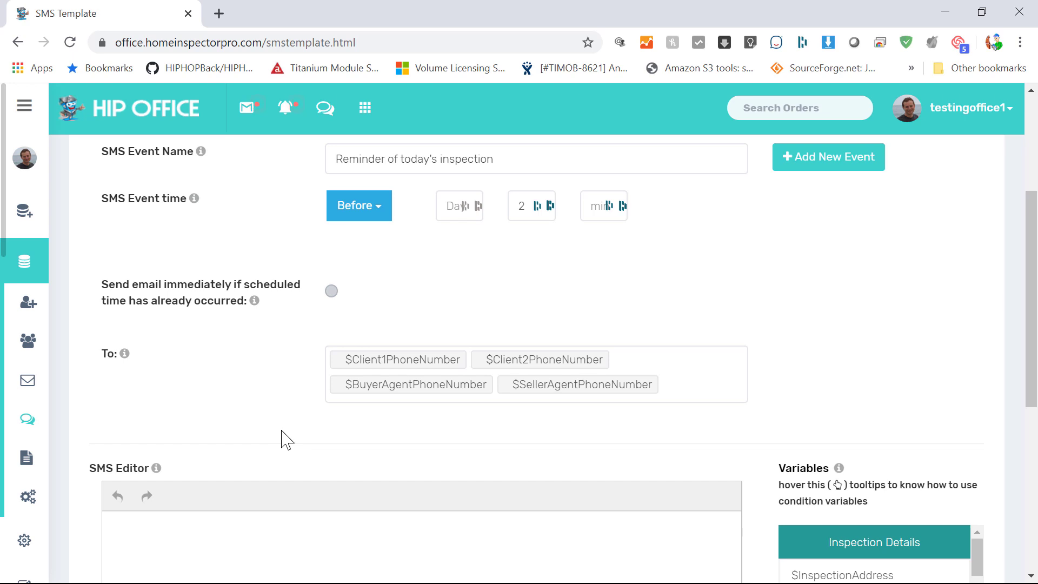
{"action": "scroll", "coordinate": [282, 439], "scroll_direction": "down", "scroll_amount": 2}
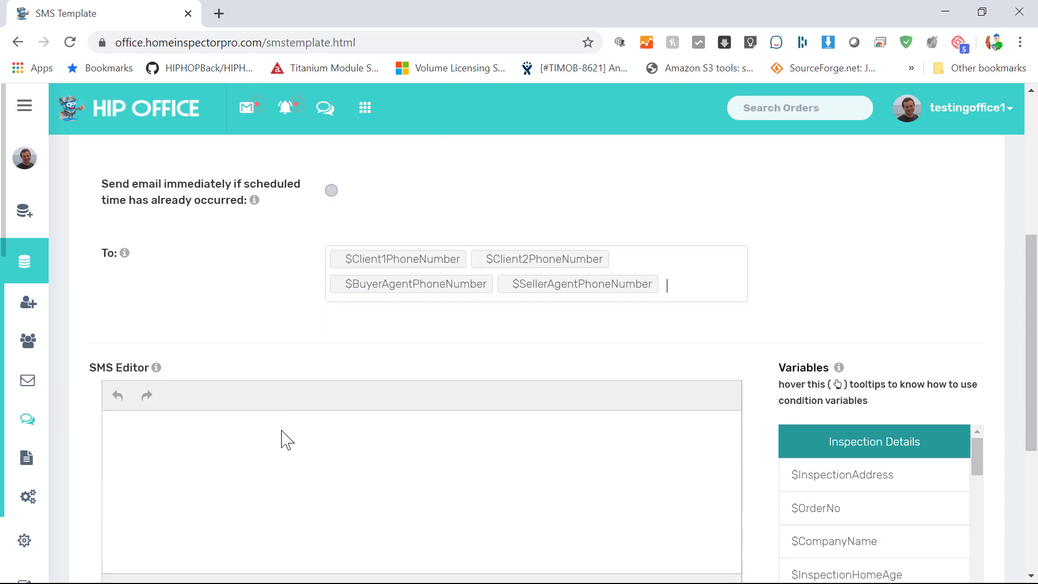
Write the reminder text, inserting the $InspectionAddress and $InspectionTime variables
{"action": "left_click", "coordinate": [283, 430]}
{"action": "scroll", "coordinate": [283, 431], "scroll_direction": "down", "scroll_amount": 3}
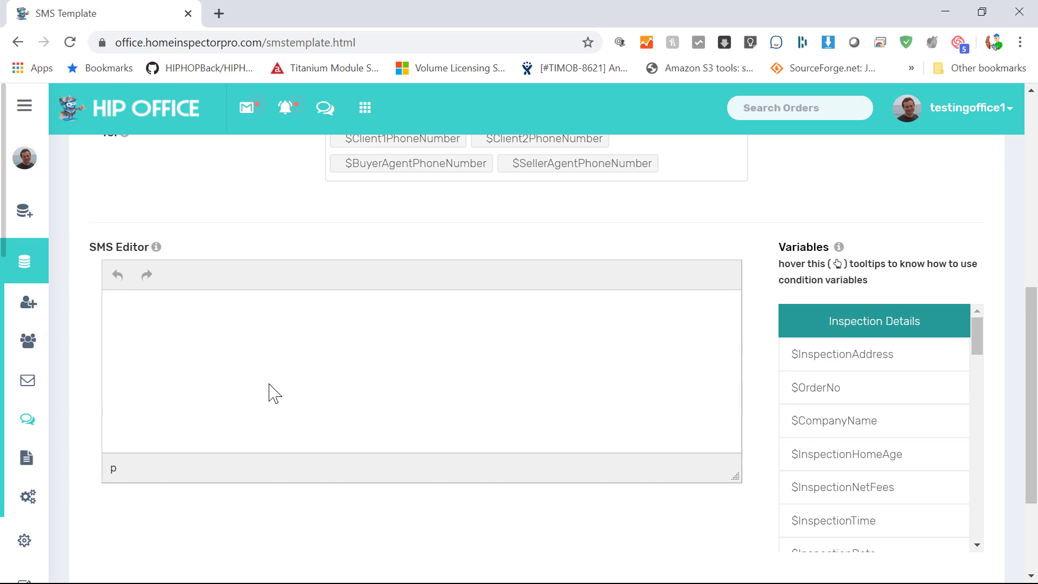
{"action": "type", "text": "Rem"}
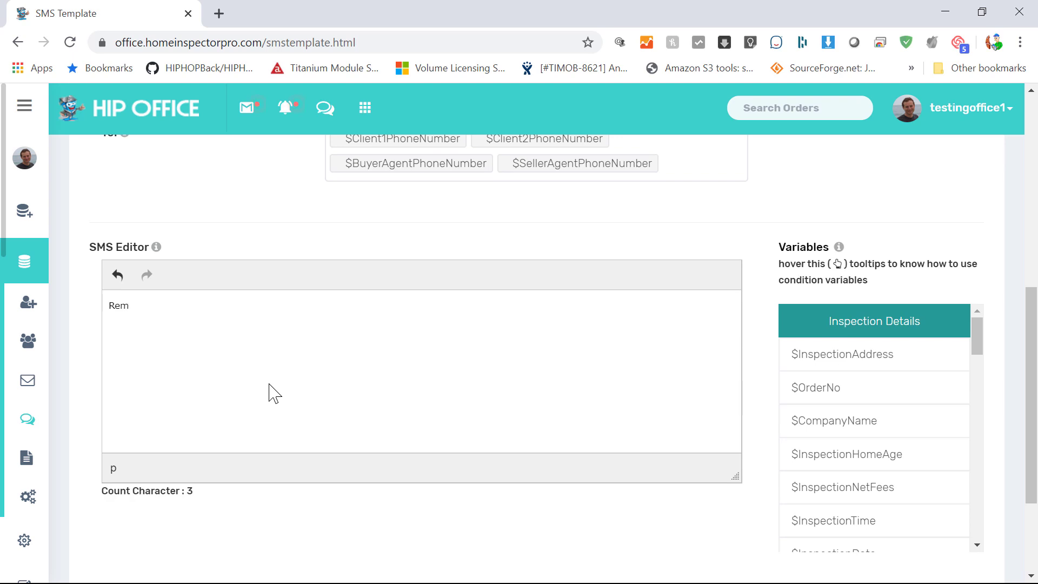
{"action": "type", "text": "inder: Inspec"}
{"action": "type", "text": "tion today at"}
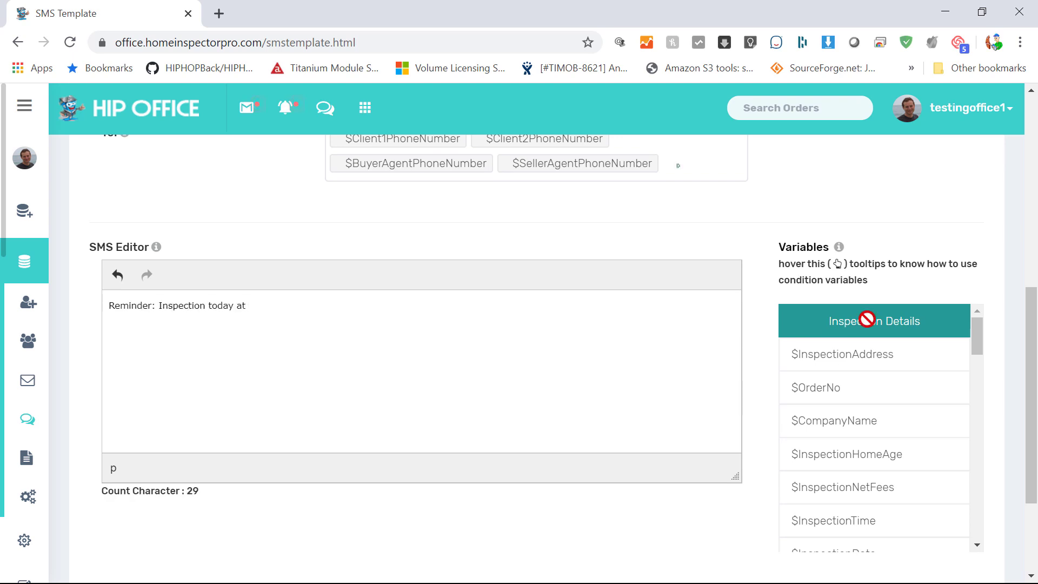
{"action": "left_click", "coordinate": [849, 354]}
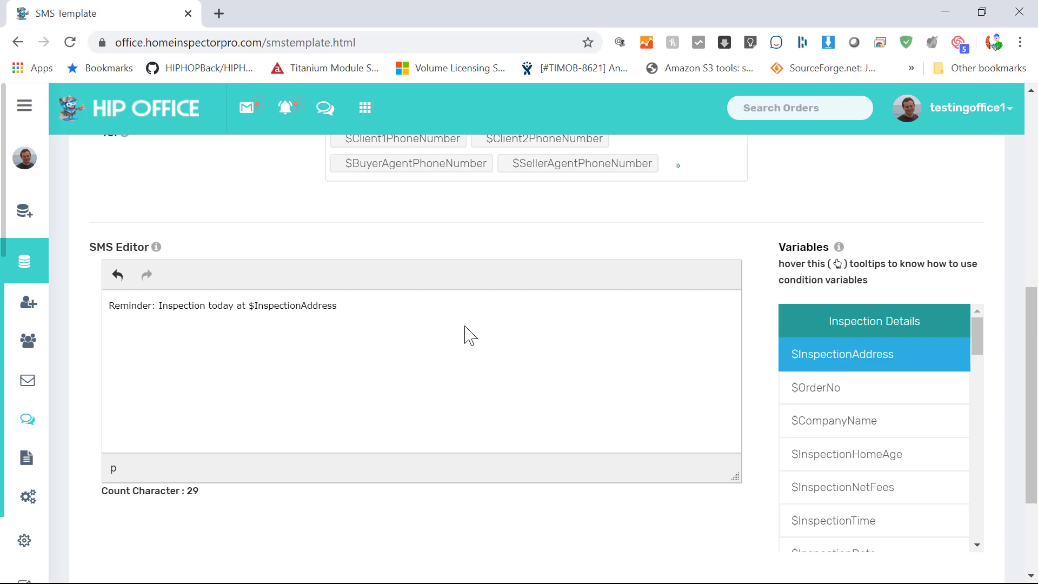
{"action": "type", "text": " at"}
{"action": "scroll", "coordinate": [977, 353], "scroll_direction": "down", "scroll_amount": 1}
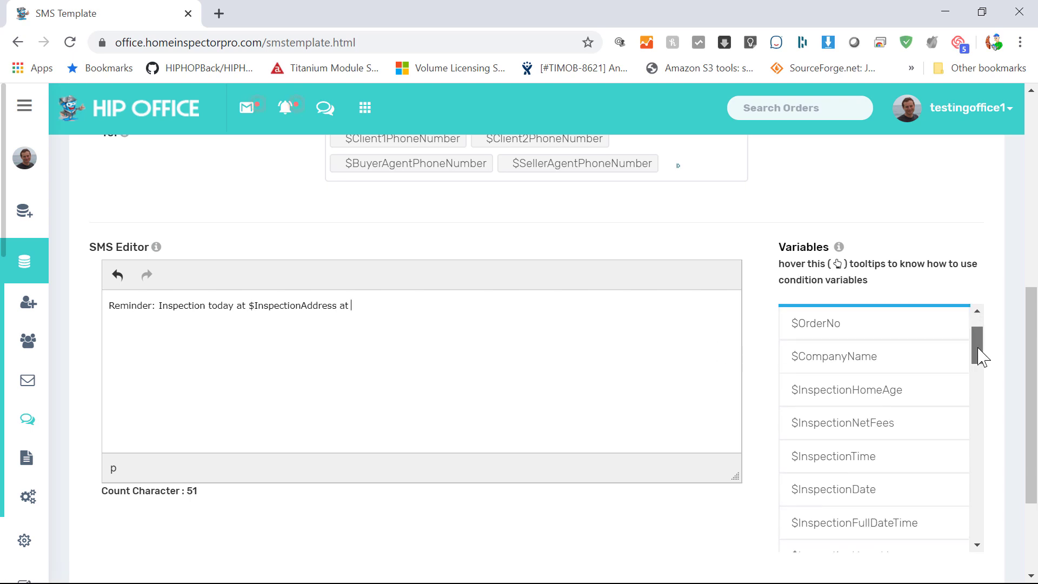
{"action": "left_click", "coordinate": [849, 444]}
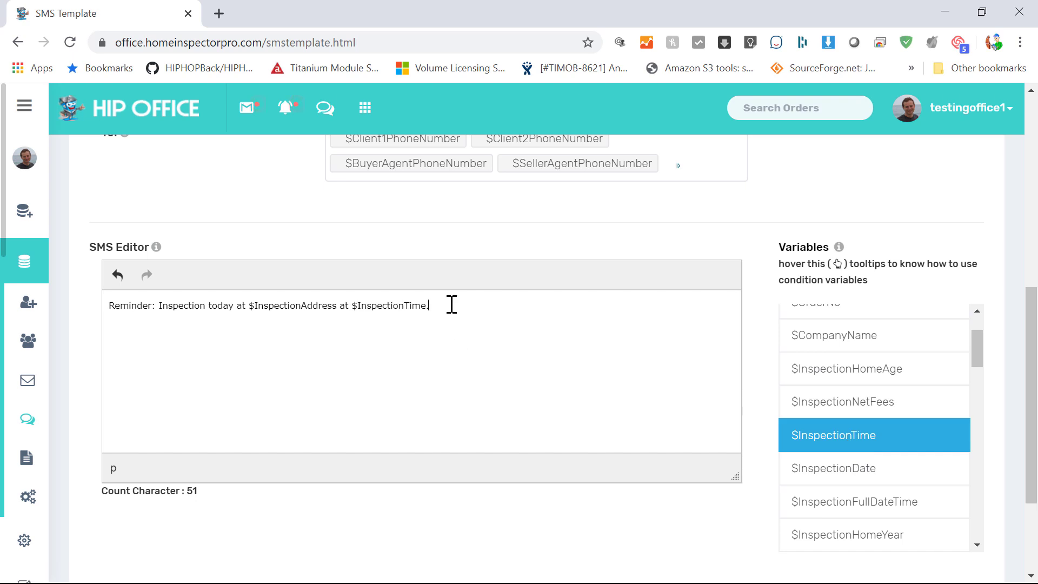
{"action": "type", "text": ". See you soon!"}
{"action": "scroll", "coordinate": [430, 403], "scroll_direction": "down", "scroll_amount": 2}
{"action": "scroll", "coordinate": [429, 404], "scroll_direction": "down", "scroll_amount": 1}
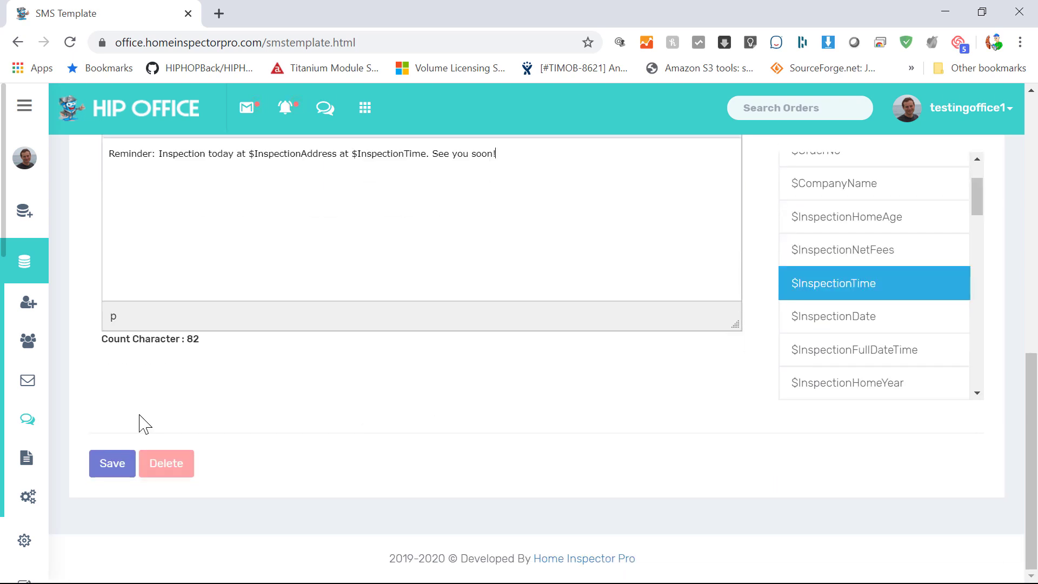
Save the Residential Inspection reminder SMS template
{"action": "left_click", "coordinate": [110, 464]}
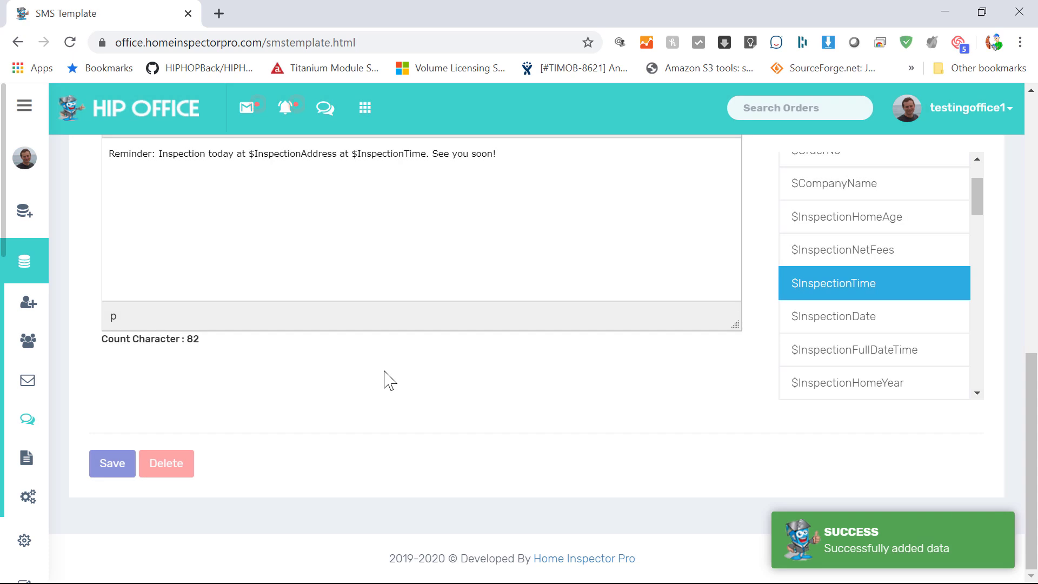
{"action": "scroll", "coordinate": [385, 380], "scroll_direction": "up", "scroll_amount": 1}
{"action": "scroll", "coordinate": [385, 380], "scroll_direction": "up", "scroll_amount": 1}
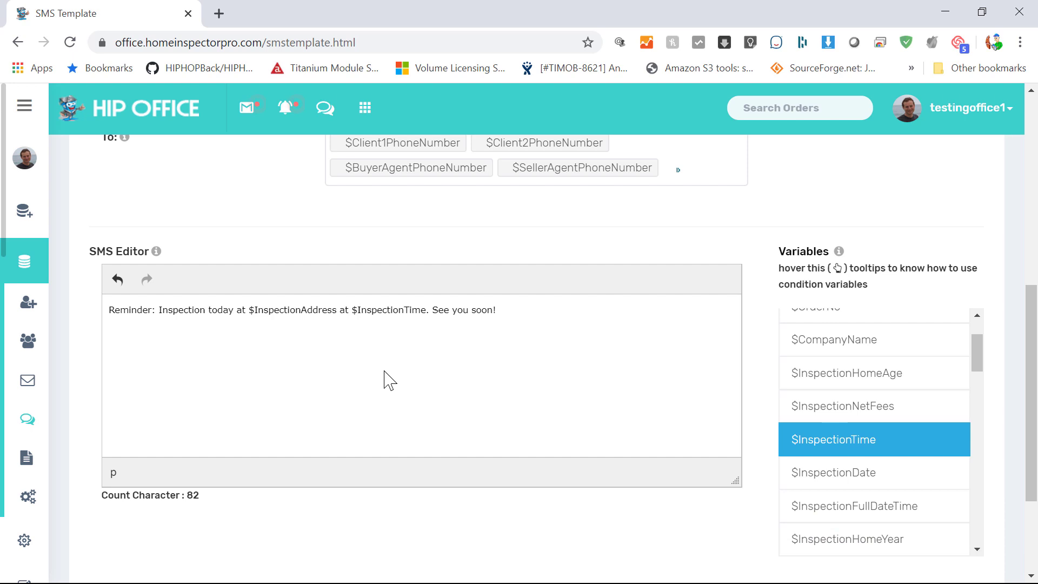
{"action": "scroll", "coordinate": [388, 379], "scroll_direction": "up", "scroll_amount": 1}
{"action": "scroll", "coordinate": [386, 380], "scroll_direction": "up", "scroll_amount": 1}
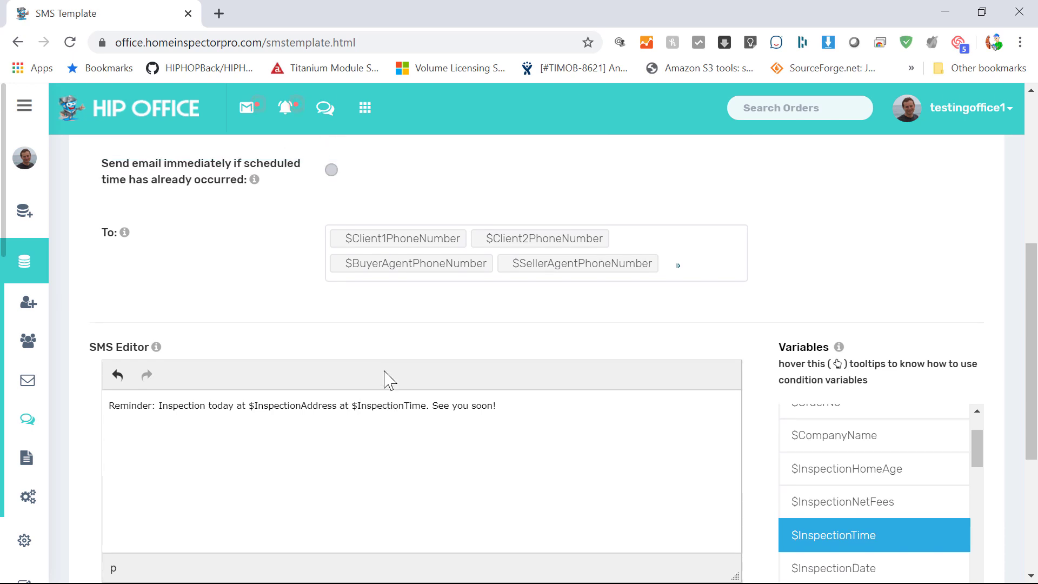